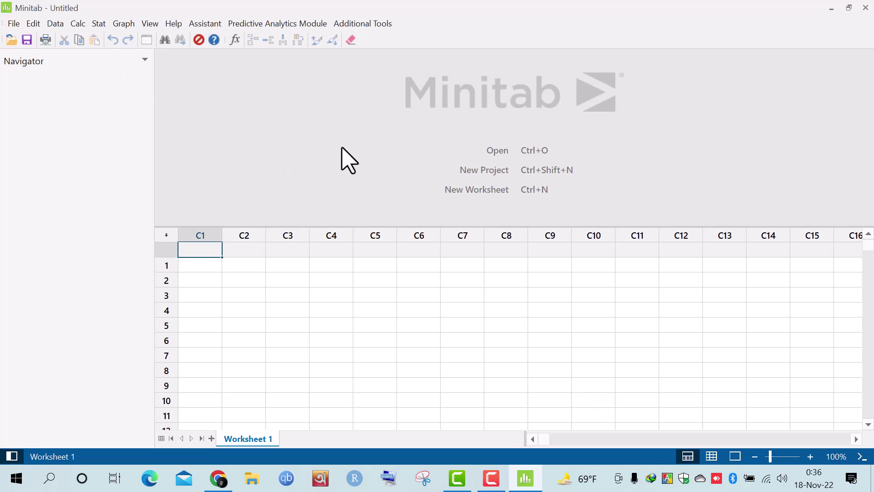
- Open the Excel file Production (2001 - 2010).xlsx as a worksheet, importing the Year and Production columns with their column names
{"action": "key", "text": "ctrl+o"}
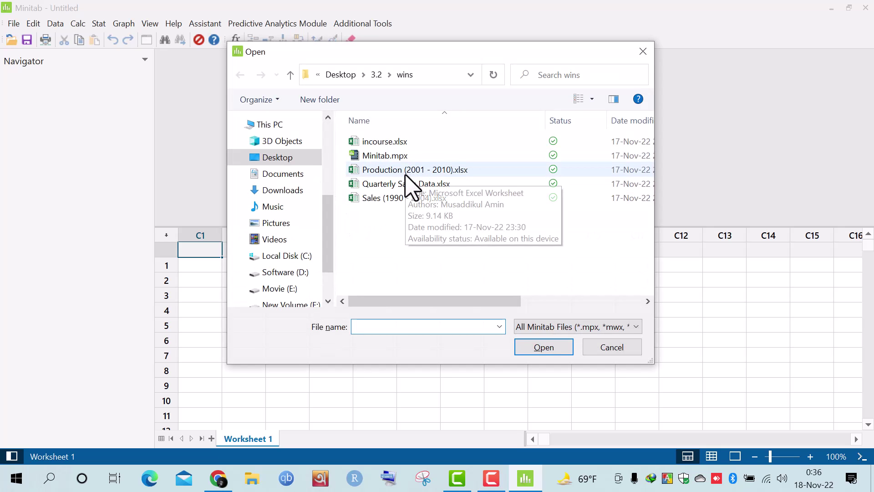
{"action": "double_click", "coordinate": [405, 174]}
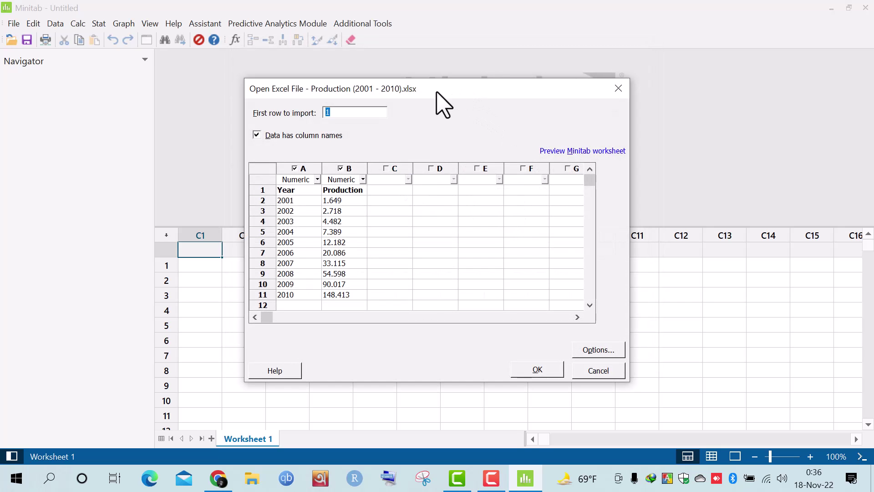
{"action": "left_click", "coordinate": [534, 371]}
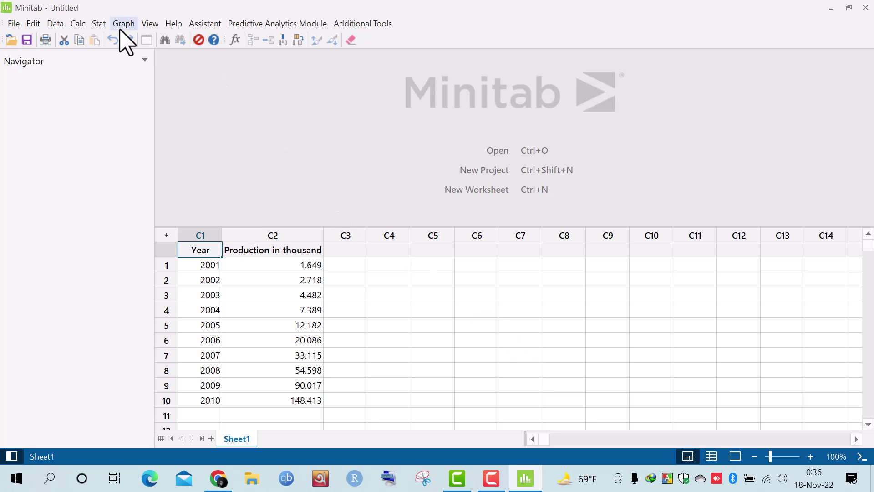
- Run a time series Trend Analysis on Production in thousand with the Linear model type
{"action": "left_click", "coordinate": [99, 25]}
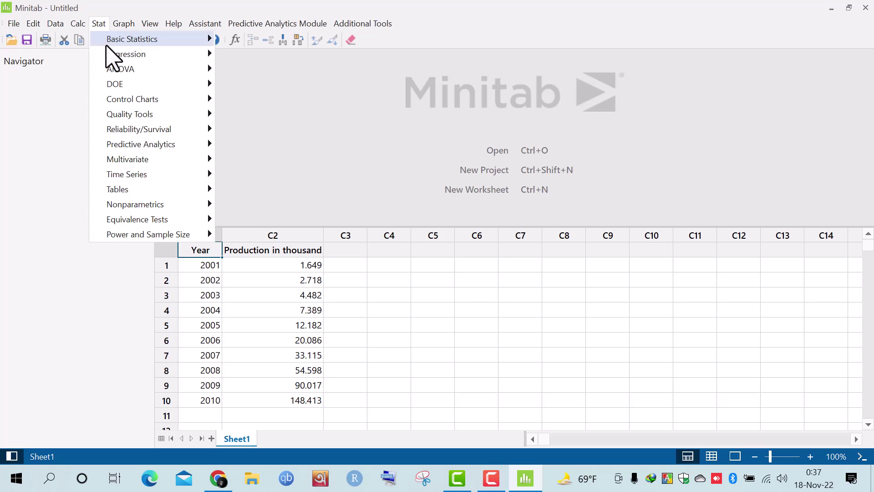
{"action": "mouse_move", "coordinate": [145, 176]}
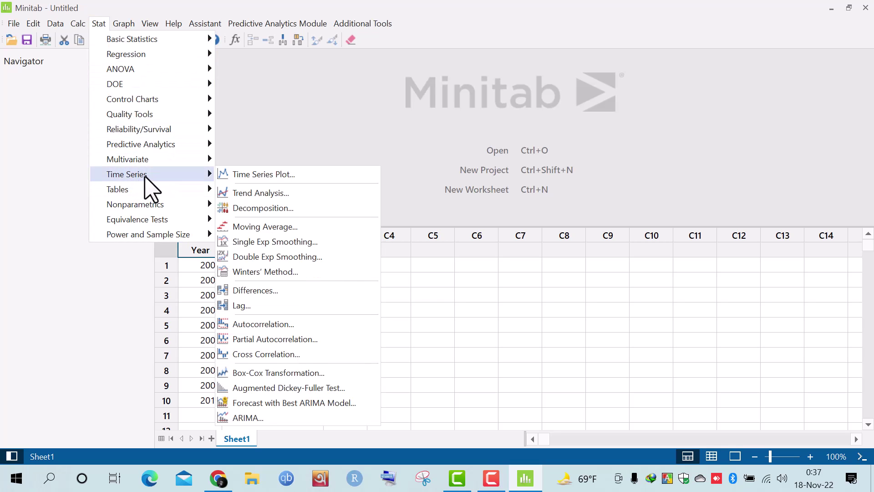
{"action": "left_click", "coordinate": [257, 194]}
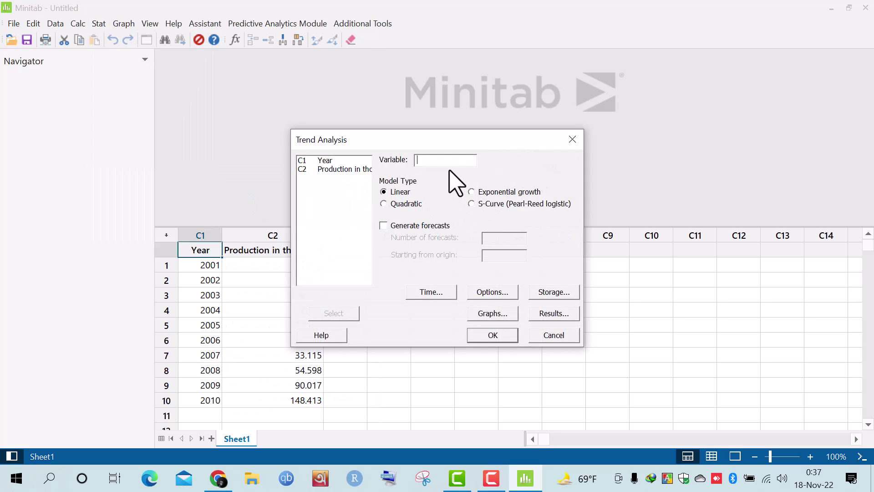
{"action": "double_click", "coordinate": [353, 169]}
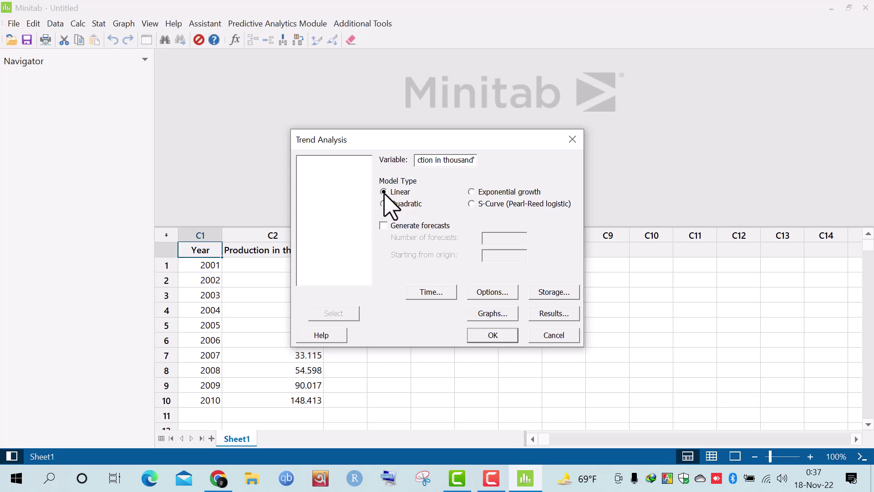
{"action": "left_click", "coordinate": [492, 335]}
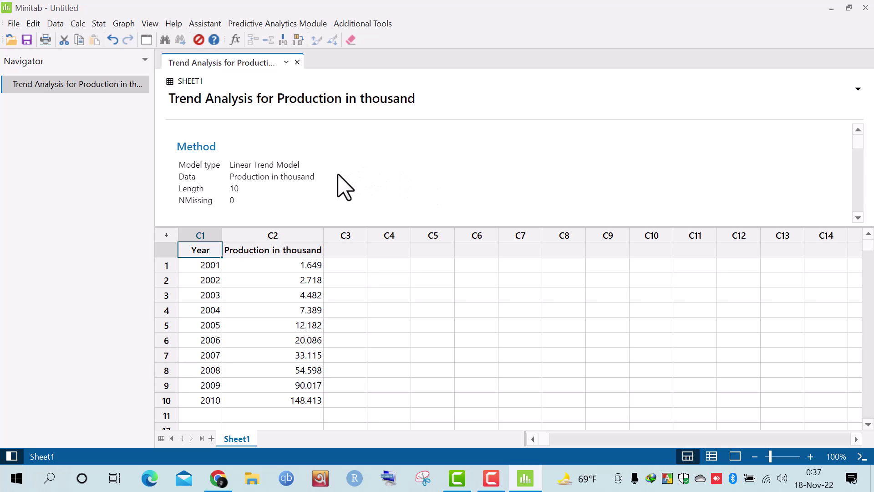
- Examine the linear model's fitted trend equation, trend plot and accuracy measures
{"action": "scroll", "coordinate": [342, 185], "scroll_direction": "down", "scroll_amount": 1}
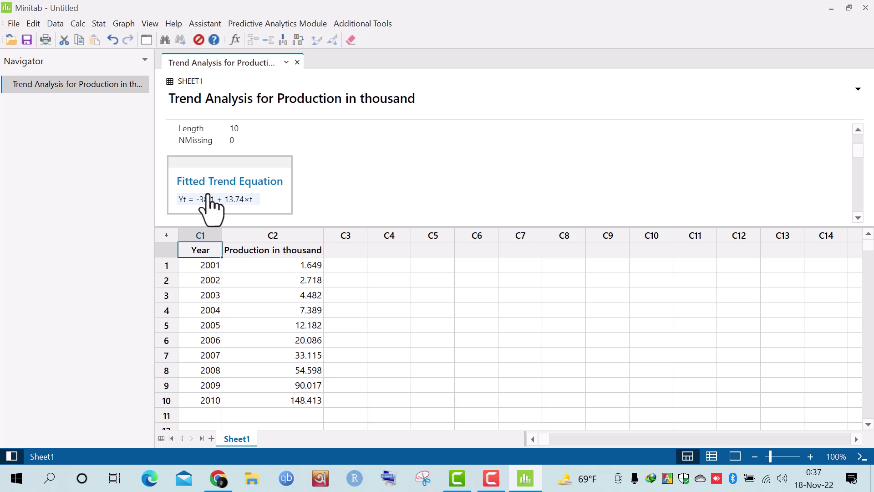
{"action": "scroll", "coordinate": [245, 207], "scroll_direction": "down", "scroll_amount": 1}
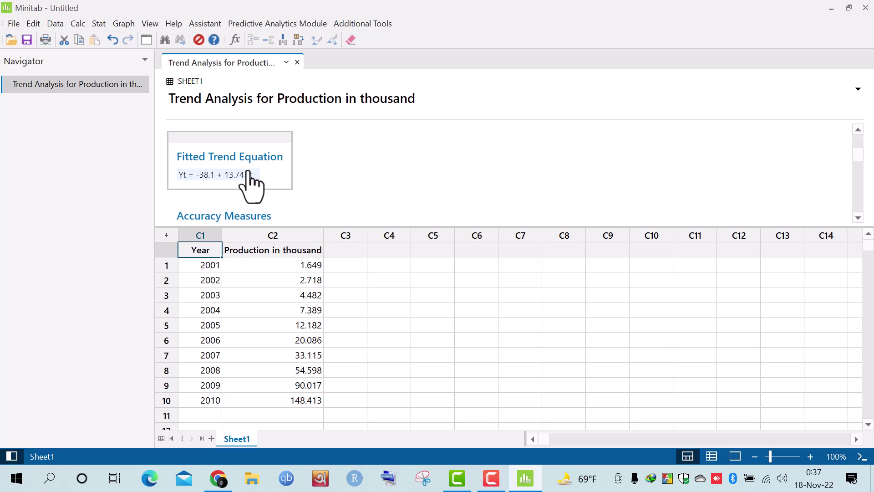
{"action": "left_click", "coordinate": [250, 175]}
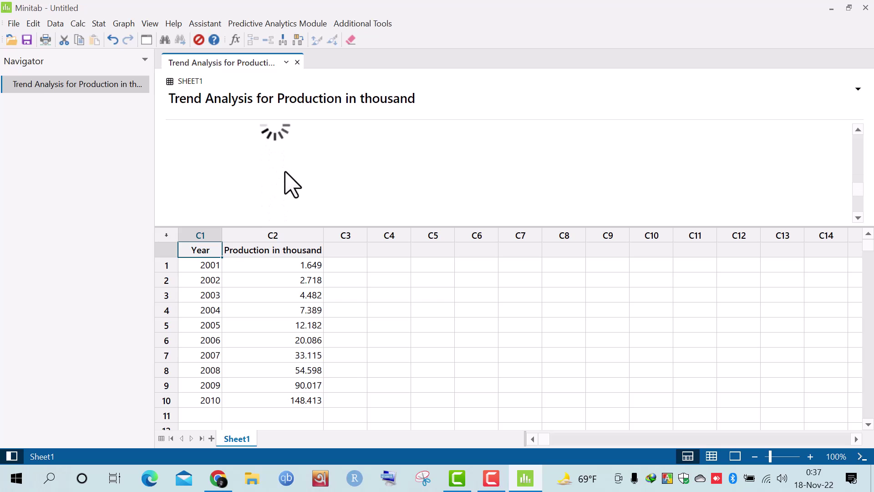
{"action": "scroll", "coordinate": [290, 185], "scroll_direction": "down", "scroll_amount": 3}
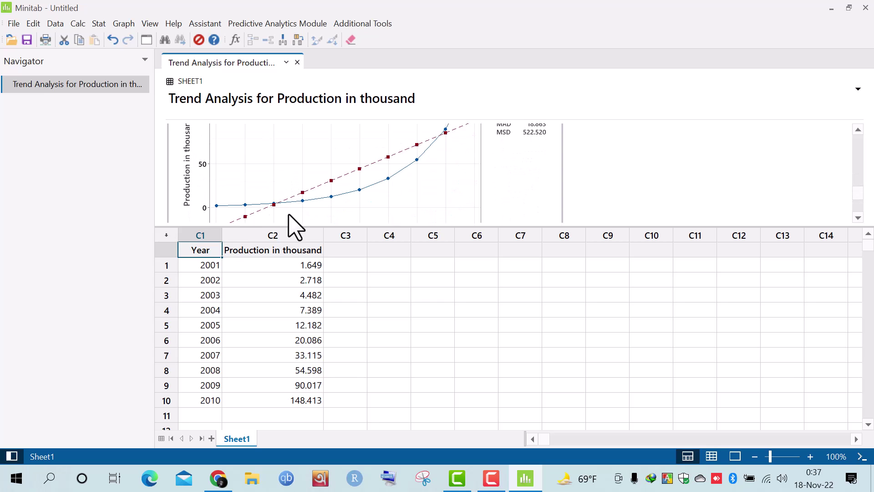
{"action": "scroll", "coordinate": [326, 177], "scroll_direction": "down", "scroll_amount": 2}
{"action": "scroll", "coordinate": [326, 177], "scroll_direction": "up", "scroll_amount": 10}
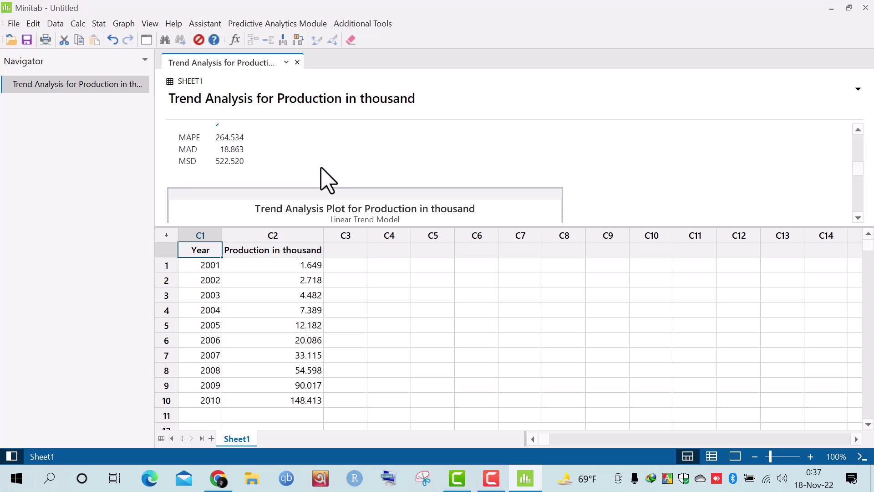
- Run another Trend Analysis on Production in thousand with the Exponential growth model type
{"action": "left_click", "coordinate": [99, 24]}
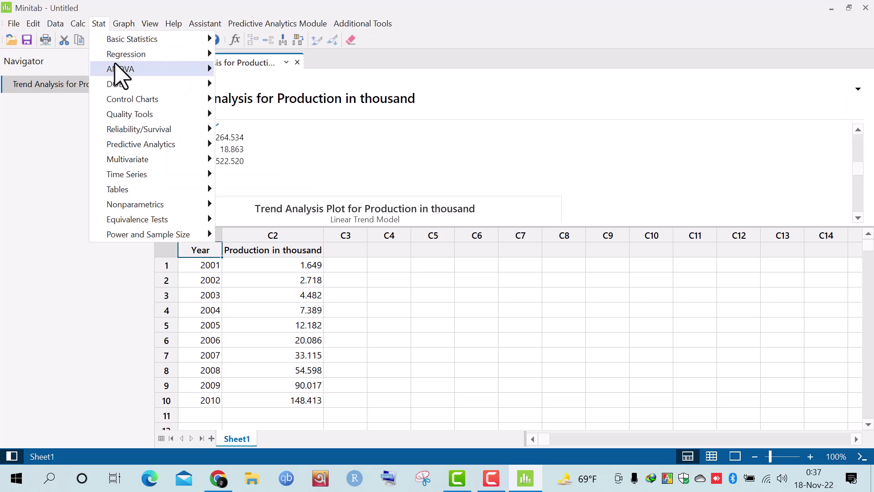
{"action": "mouse_move", "coordinate": [141, 171]}
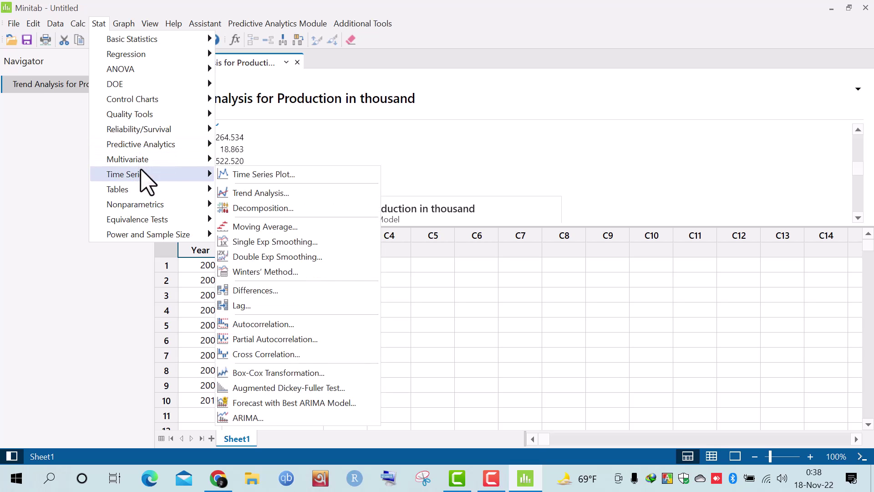
{"action": "left_click", "coordinate": [271, 192]}
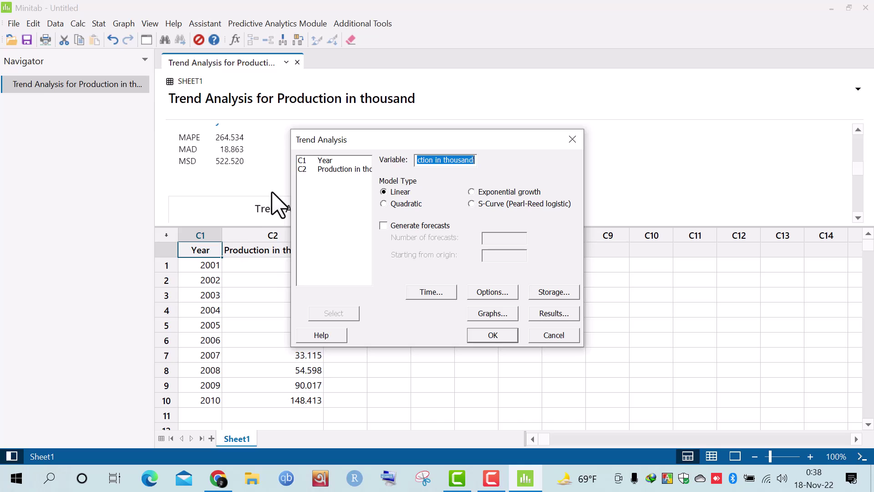
{"action": "left_click", "coordinate": [341, 182]}
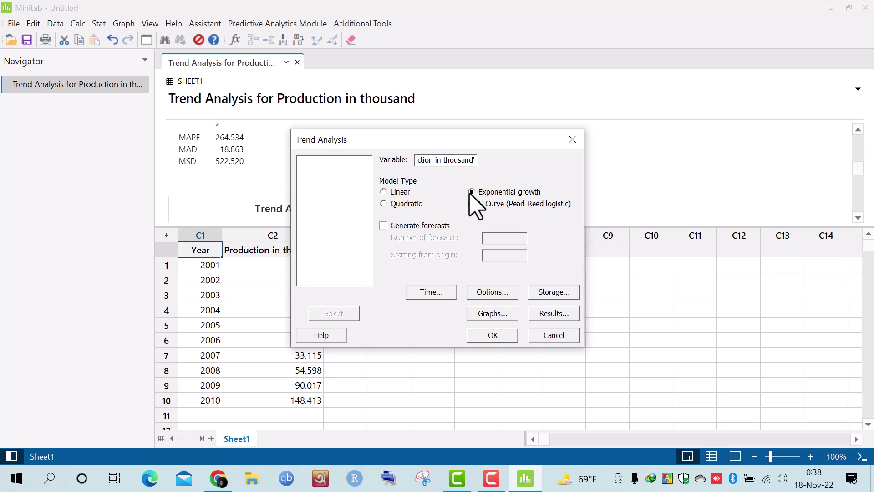
{"action": "left_click", "coordinate": [497, 337]}
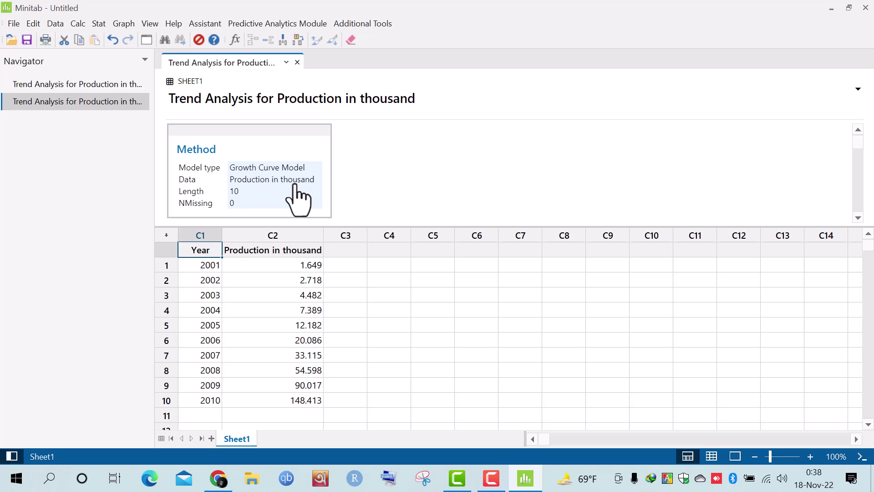
- Examine the growth curve model's fitted trend equation, accuracy measures and plot of actual versus fitted values
{"action": "scroll", "coordinate": [298, 200], "scroll_direction": "down", "scroll_amount": 2}
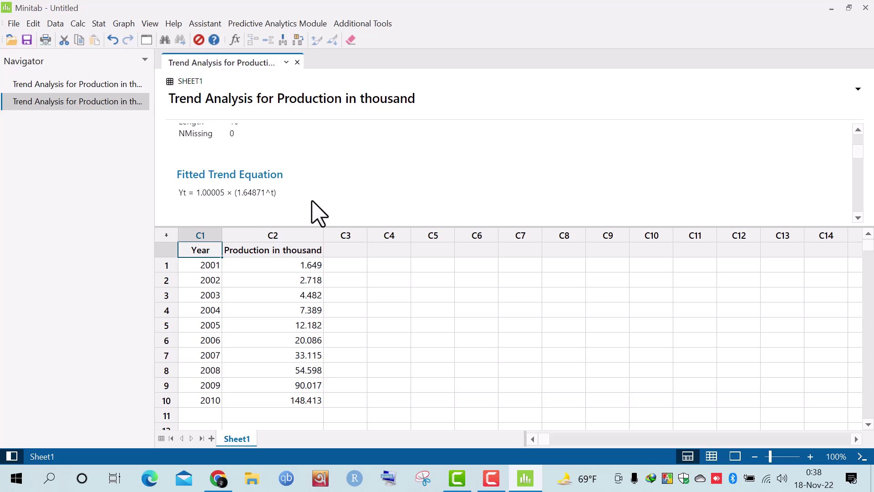
{"action": "scroll", "coordinate": [265, 202], "scroll_direction": "down", "scroll_amount": 3}
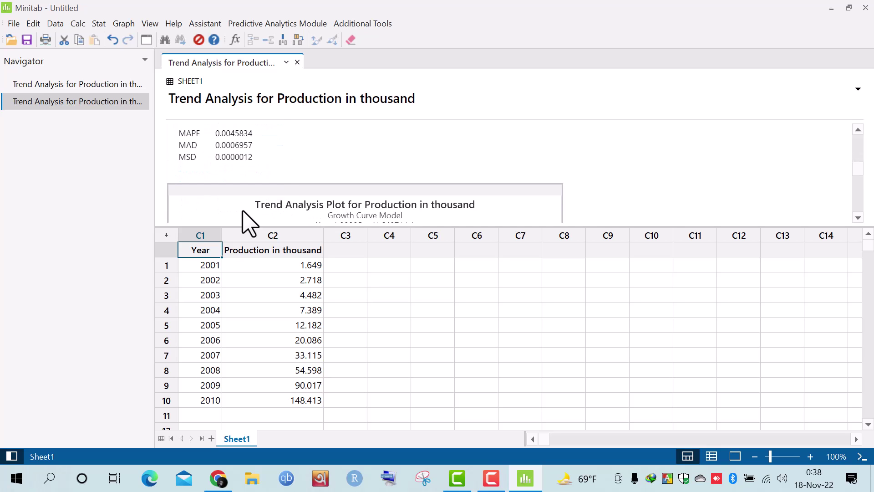
{"action": "scroll", "coordinate": [301, 189], "scroll_direction": "down", "scroll_amount": 1}
{"action": "scroll", "coordinate": [301, 190], "scroll_direction": "up", "scroll_amount": 1}
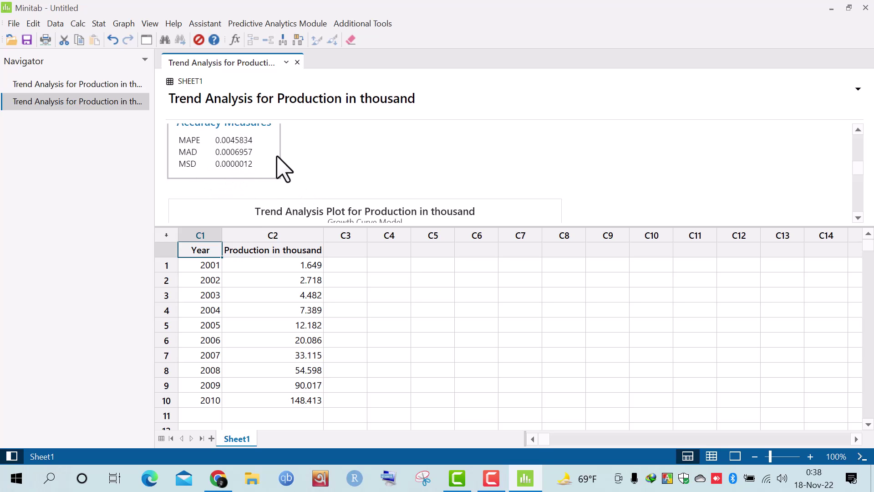
{"action": "scroll", "coordinate": [339, 174], "scroll_direction": "down", "scroll_amount": 1}
{"action": "scroll", "coordinate": [337, 164], "scroll_direction": "down", "scroll_amount": 3}
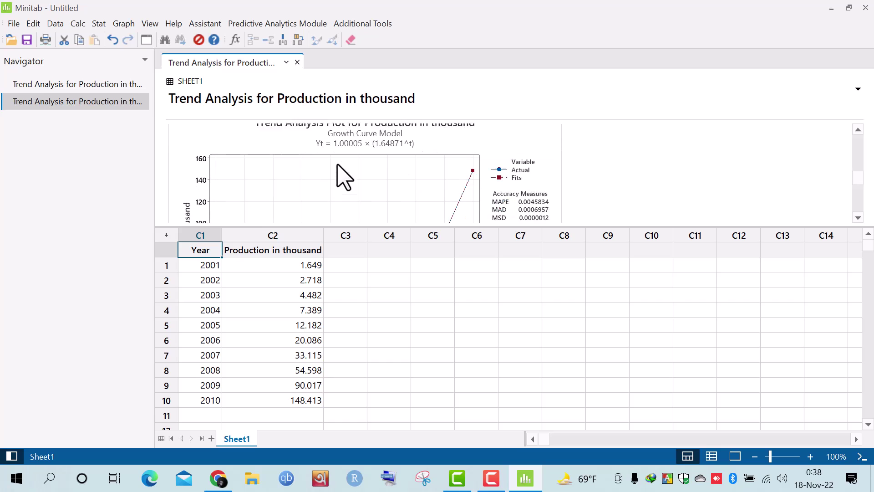
{"action": "scroll", "coordinate": [343, 178], "scroll_direction": "down", "scroll_amount": 1}
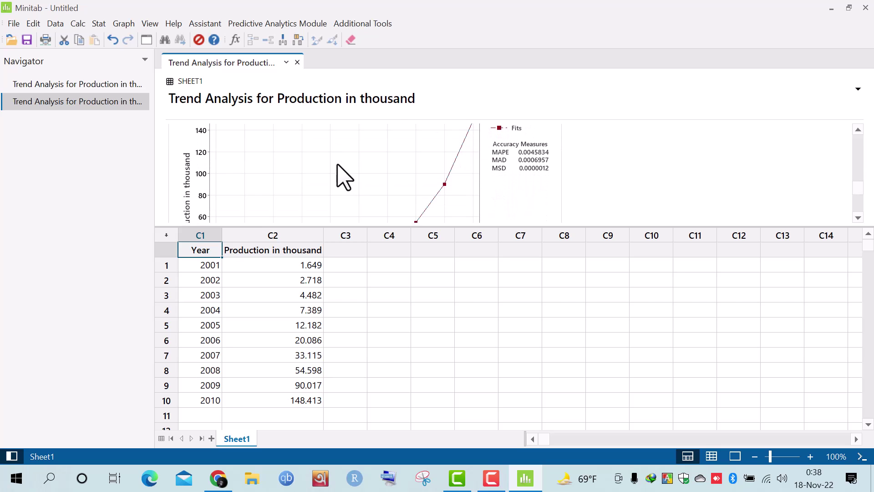
{"action": "scroll", "coordinate": [344, 178], "scroll_direction": "down", "scroll_amount": 3}
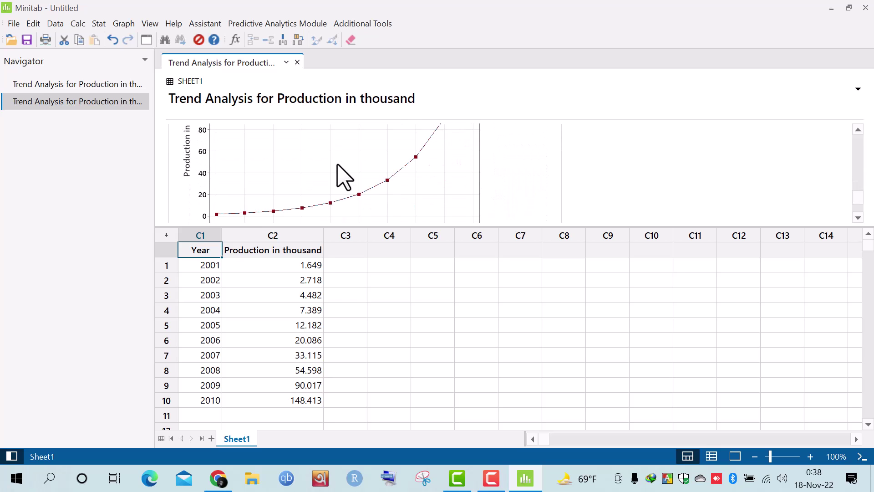
{"action": "scroll", "coordinate": [343, 178], "scroll_direction": "down", "scroll_amount": 2}
{"action": "scroll", "coordinate": [344, 177], "scroll_direction": "up", "scroll_amount": 4}
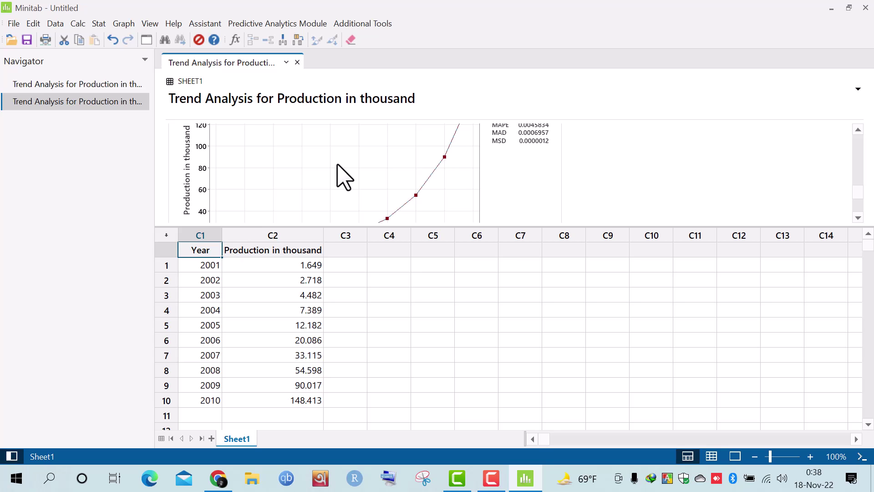
- Compare the MAPE, MAD and MSD accuracy measures of the growth curve model with those of the linear trend model
{"action": "scroll", "coordinate": [344, 177], "scroll_direction": "up", "scroll_amount": 5}
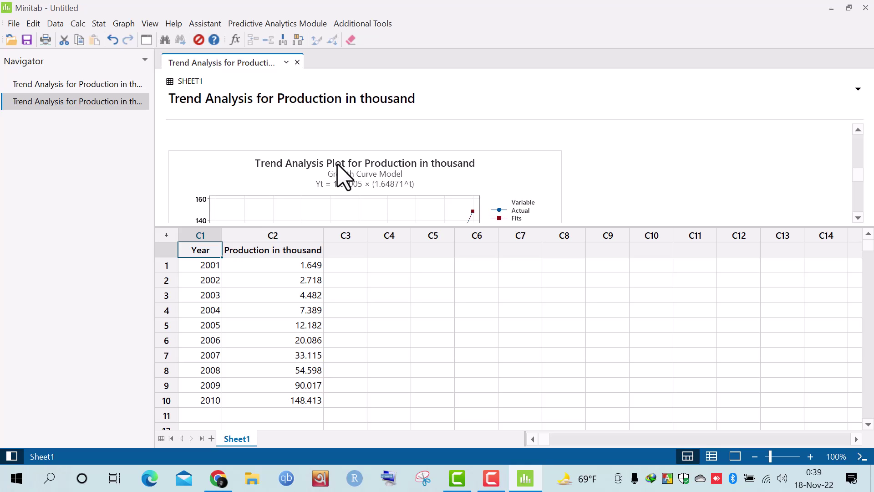
{"action": "scroll", "coordinate": [339, 175], "scroll_direction": "up", "scroll_amount": 5}
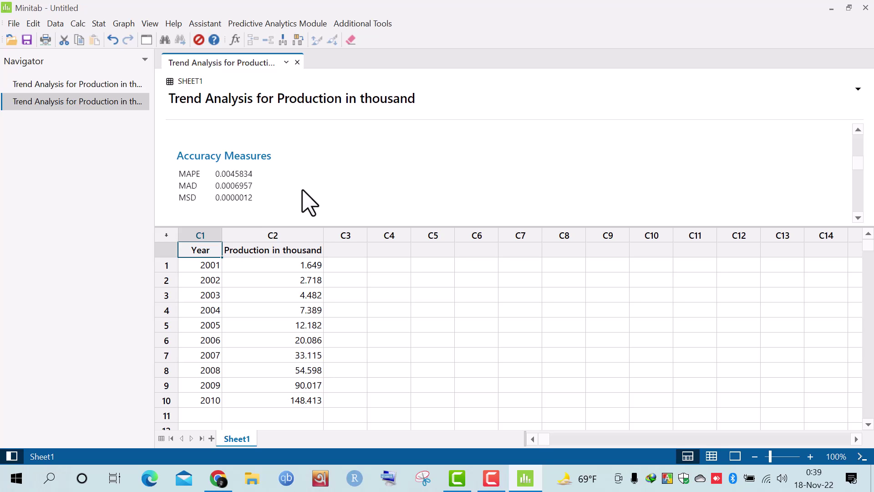
{"action": "left_click", "coordinate": [86, 86]}
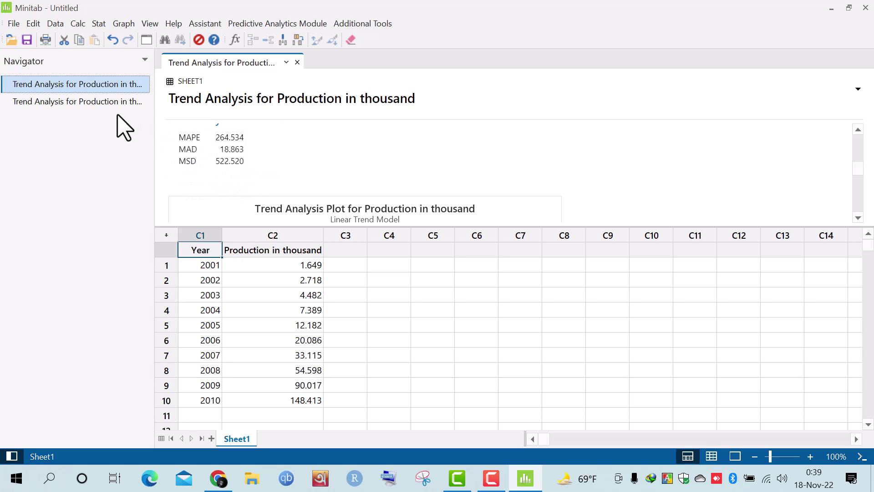
{"action": "left_click", "coordinate": [98, 104]}
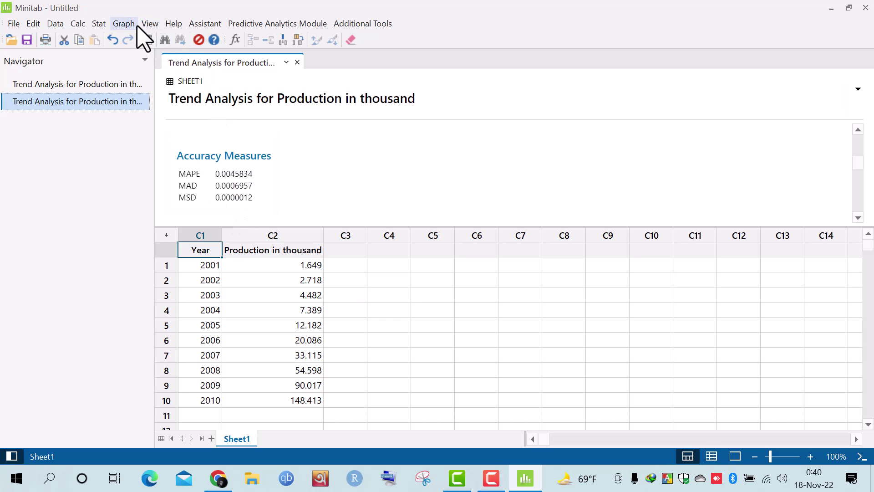
- Set up an Exponential growth Trend Analysis for Production in thousand that generates 4 forecasts starting from origin 10
{"action": "left_click", "coordinate": [99, 24]}
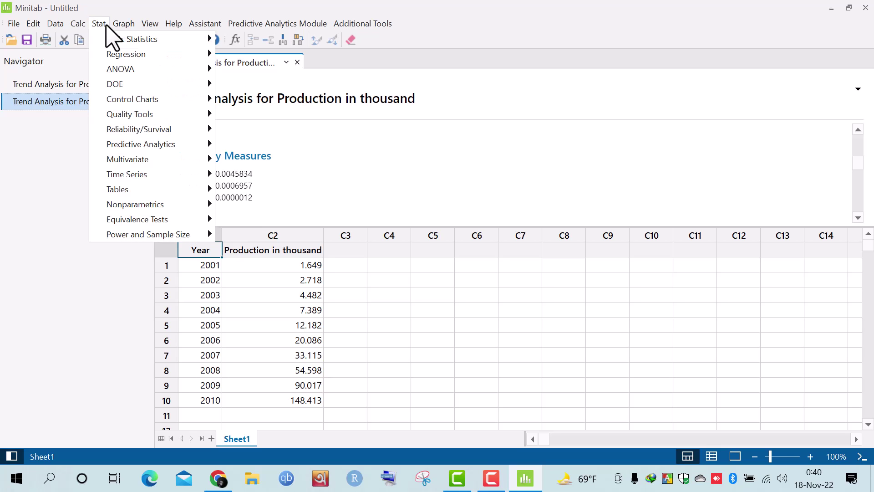
{"action": "mouse_move", "coordinate": [140, 173]}
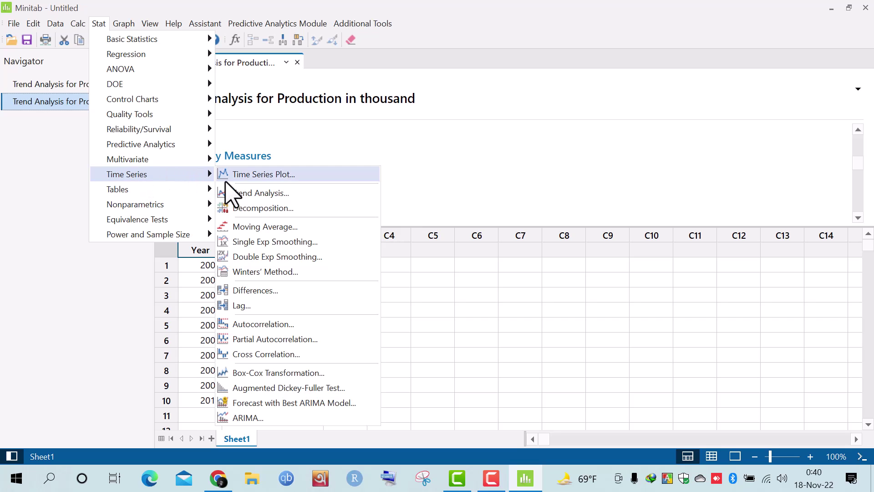
{"action": "left_click", "coordinate": [238, 194]}
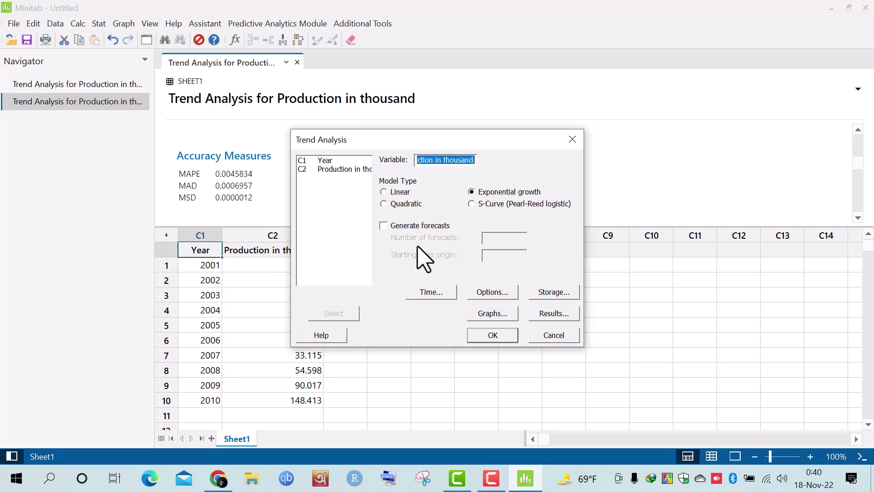
{"action": "left_click", "coordinate": [390, 226]}
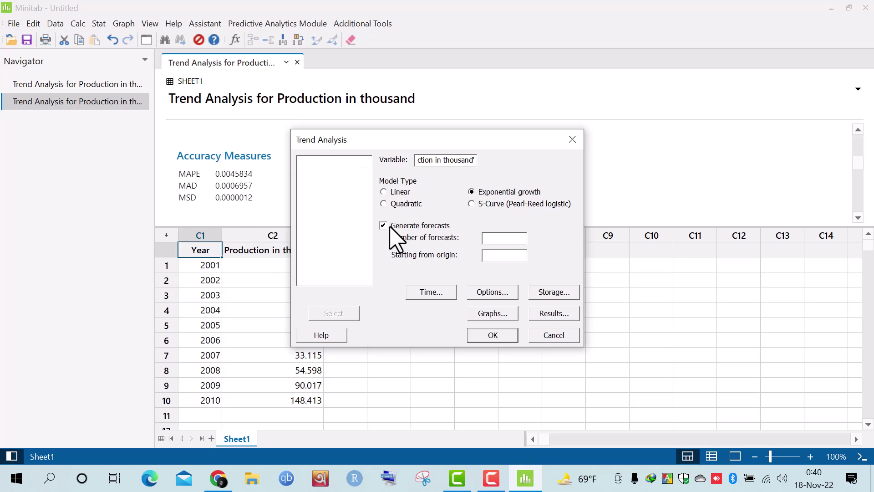
{"action": "left_click", "coordinate": [504, 239]}
{"action": "type", "text": "4"}
{"action": "type", "text": "10"}
- Store the forecasts in the worksheet, run the exponential growth trend analysis and select the resulting forecast column
{"action": "left_click", "coordinate": [559, 301]}
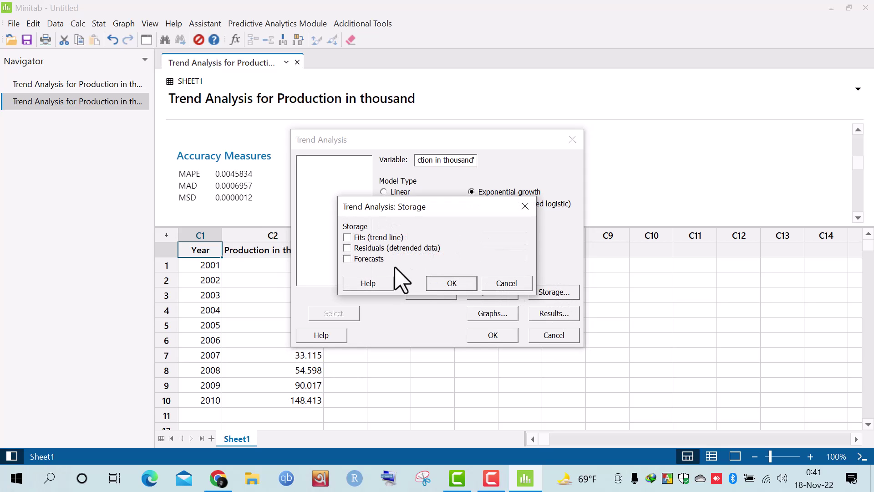
{"action": "left_click", "coordinate": [348, 259]}
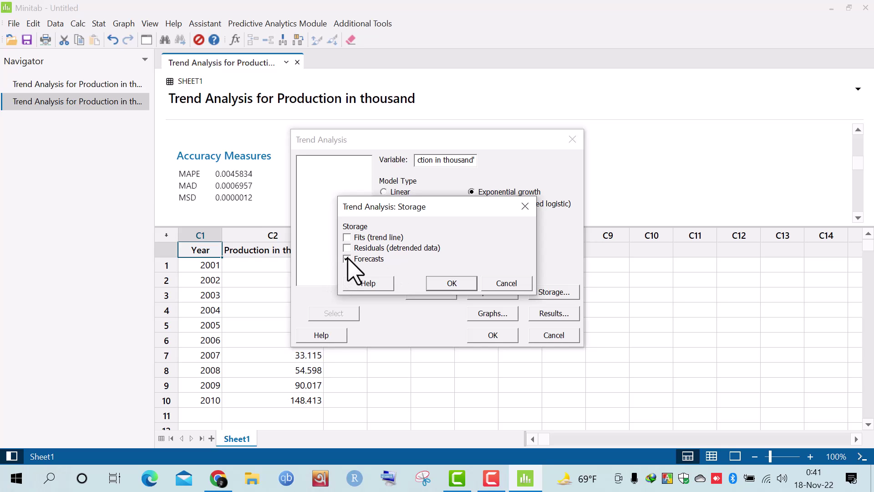
{"action": "left_click", "coordinate": [452, 283]}
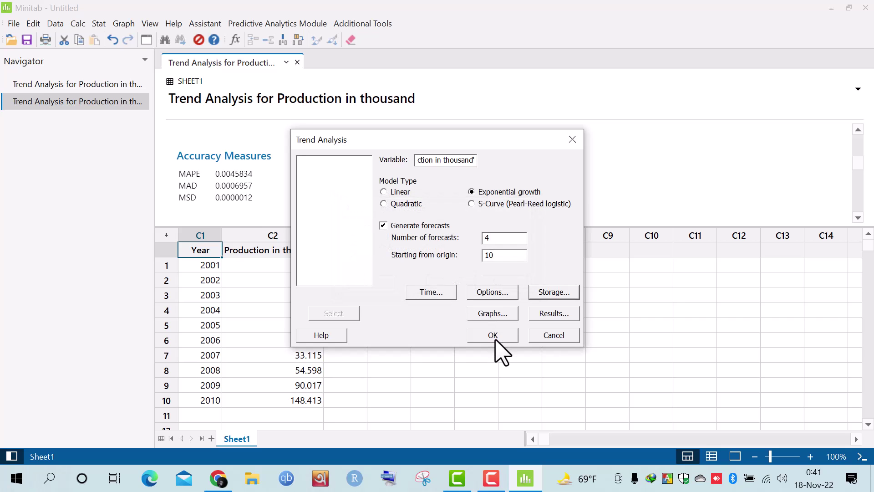
{"action": "left_click", "coordinate": [493, 335]}
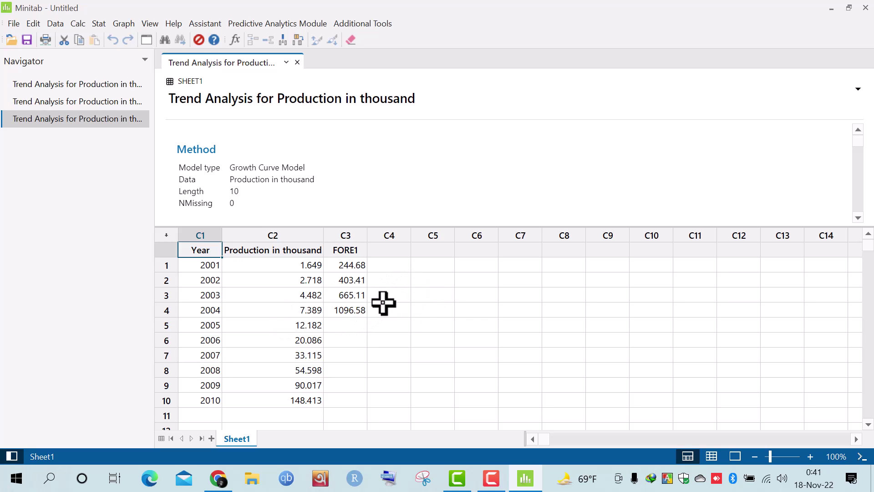
{"action": "left_click", "coordinate": [351, 269]}
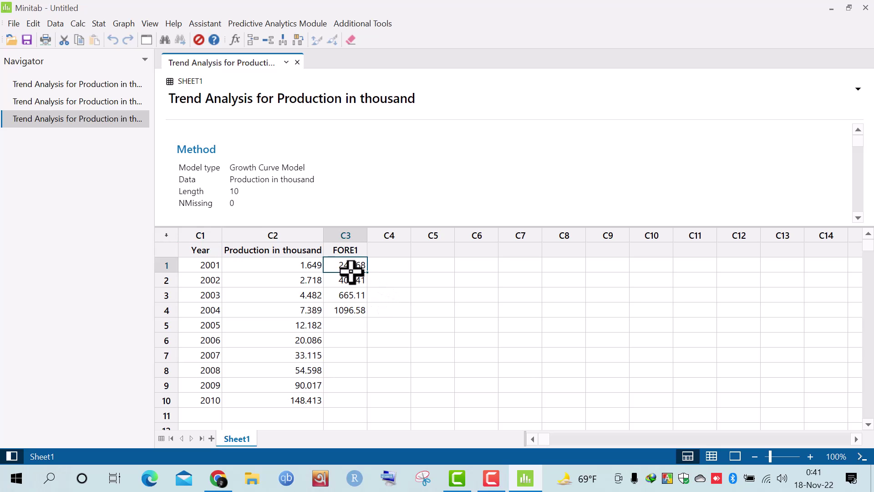
{"action": "left_click", "coordinate": [352, 237]}
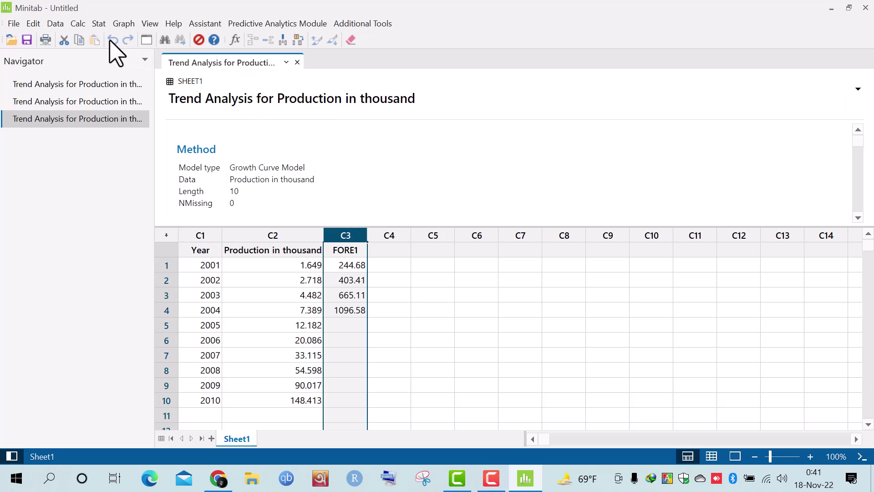
- Set up a Fit Regression Model with Production in thousand as the response and Year as the continuous predictor
{"action": "left_click", "coordinate": [98, 23]}
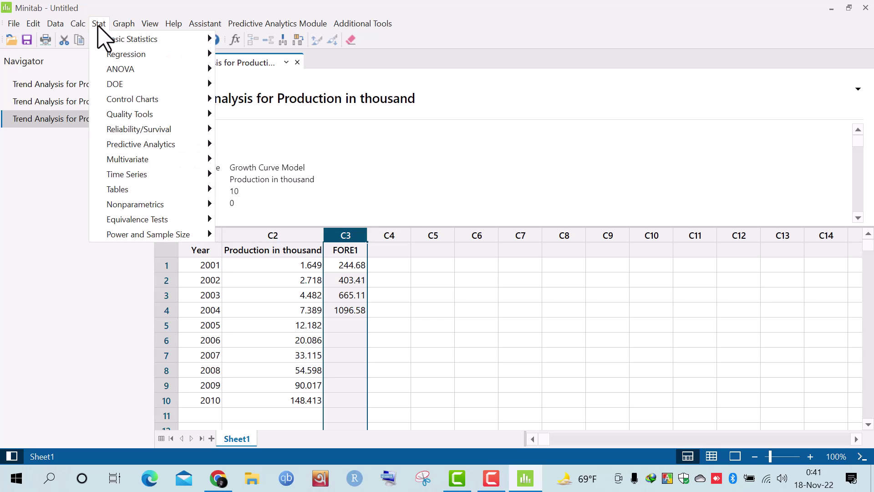
{"action": "mouse_move", "coordinate": [120, 58]}
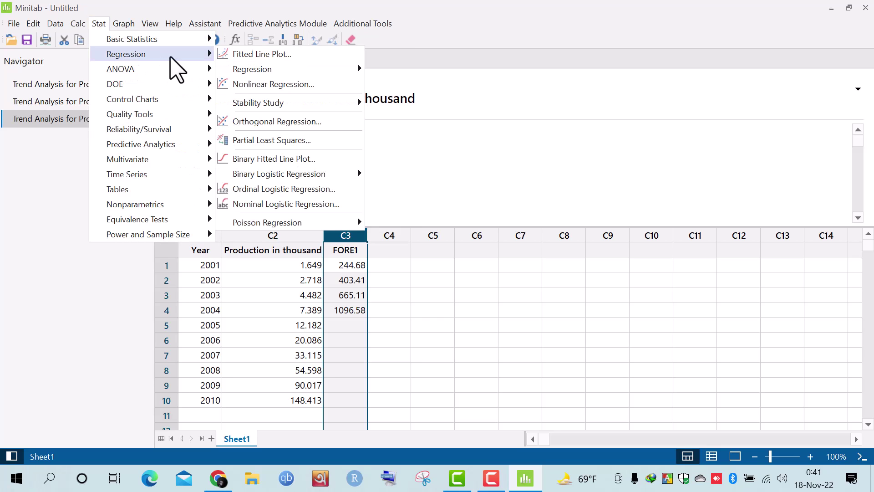
{"action": "mouse_move", "coordinate": [232, 69]}
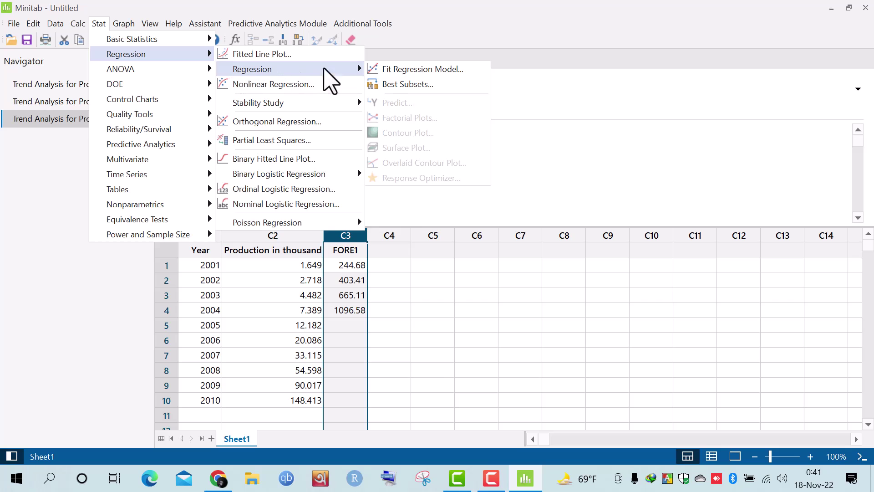
{"action": "left_click", "coordinate": [389, 69]}
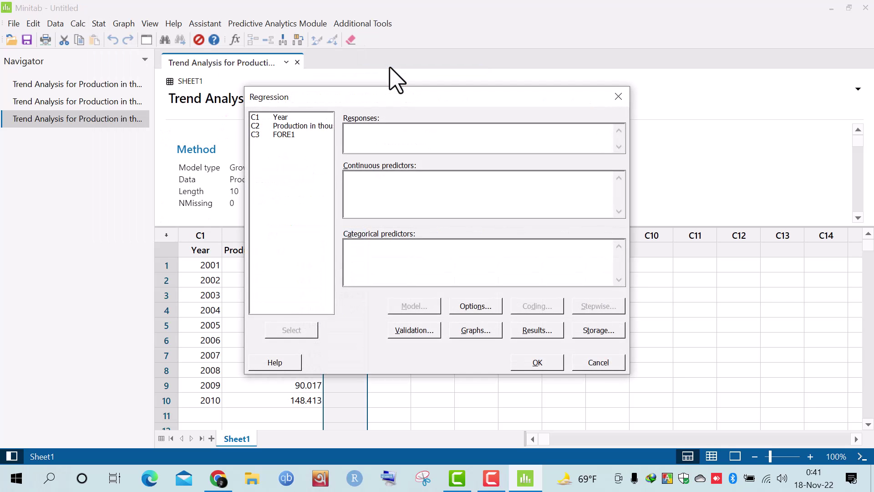
{"action": "double_click", "coordinate": [307, 127]}
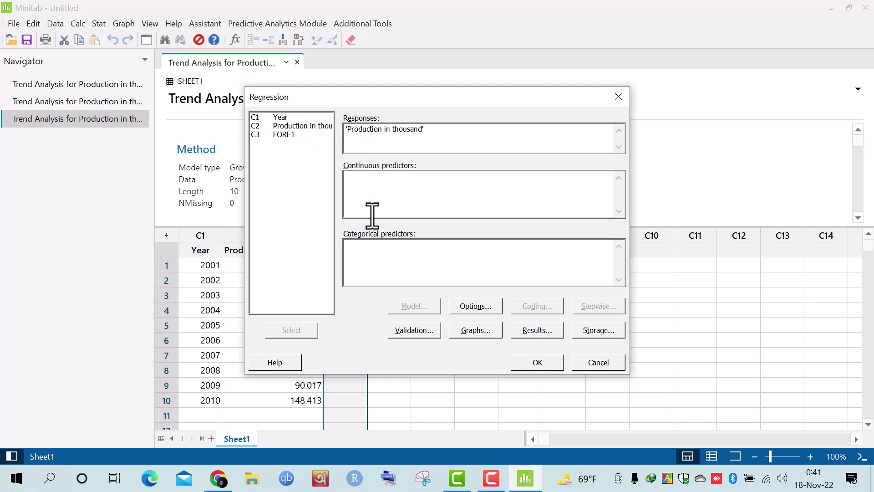
{"action": "double_click", "coordinate": [275, 118]}
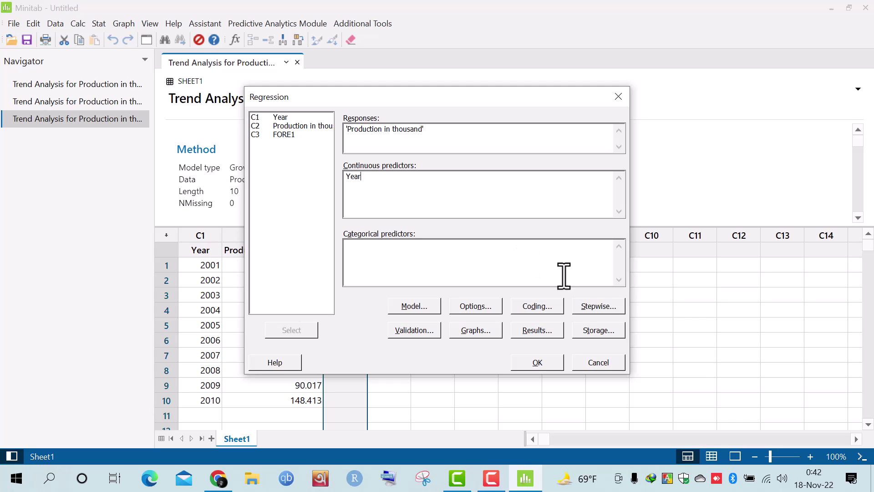
- Include the Durbin-Watson statistic in the regression results and run the regression
{"action": "left_click", "coordinate": [545, 324]}
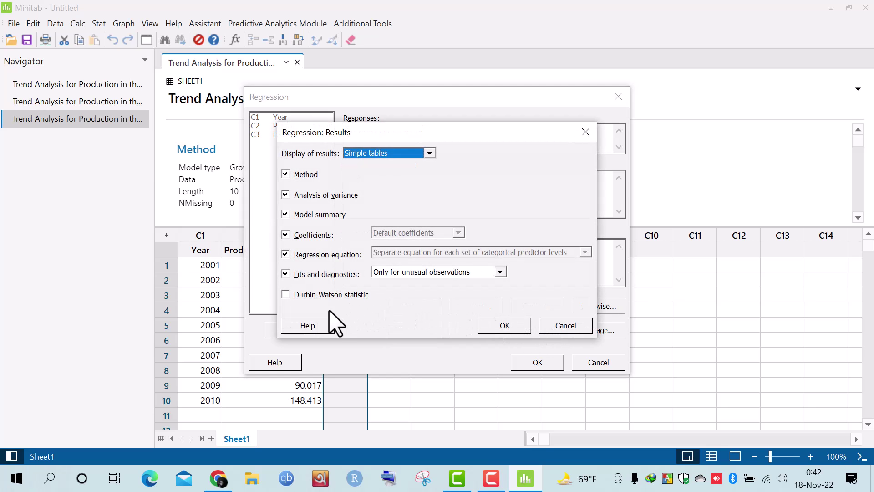
{"action": "left_click", "coordinate": [289, 297]}
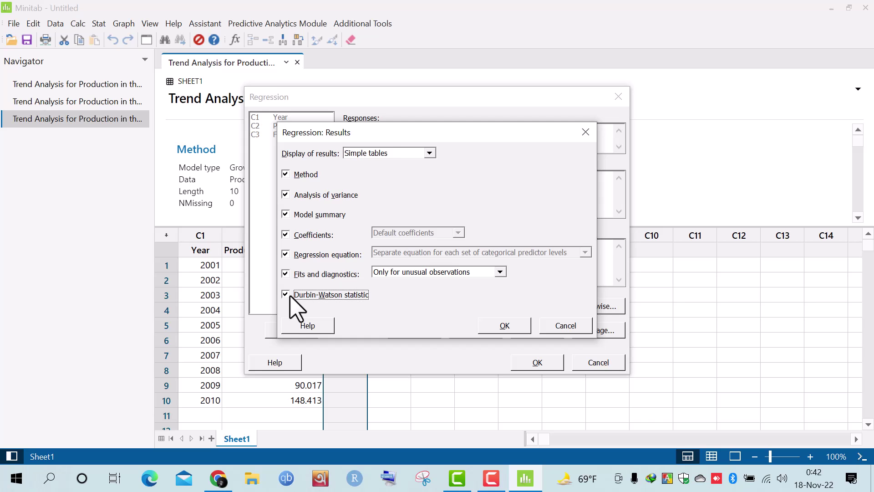
{"action": "left_click", "coordinate": [504, 325]}
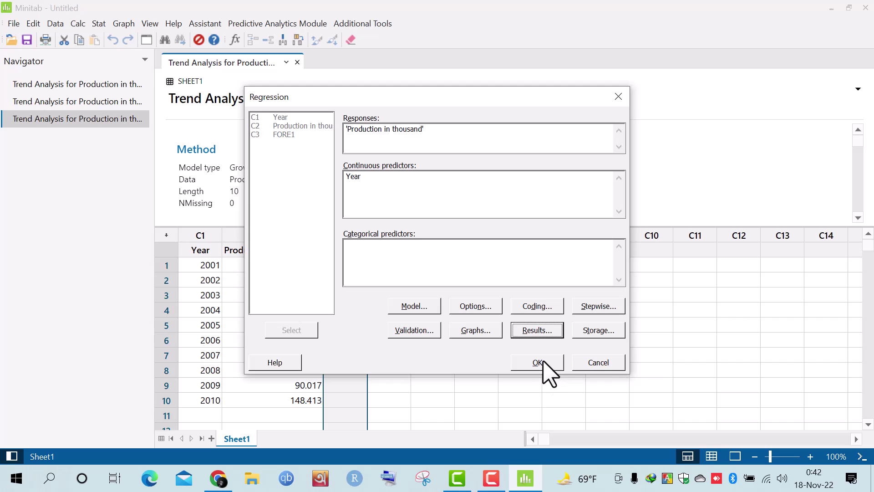
{"action": "left_click", "coordinate": [541, 362]}
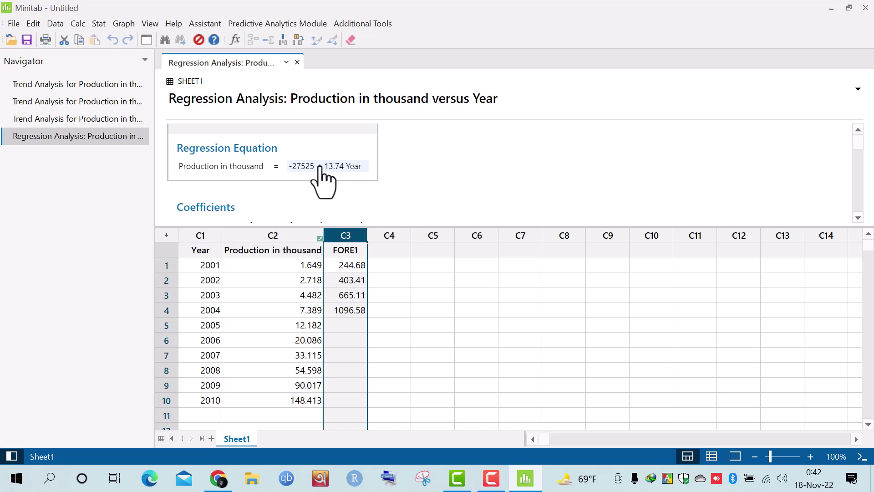
- Examine the regression equation, coefficients, model summary and Durbin-Watson statistic in the regression output
{"action": "scroll", "coordinate": [323, 181], "scroll_direction": "down", "scroll_amount": 2}
{"action": "scroll", "coordinate": [273, 186], "scroll_direction": "down", "scroll_amount": 1}
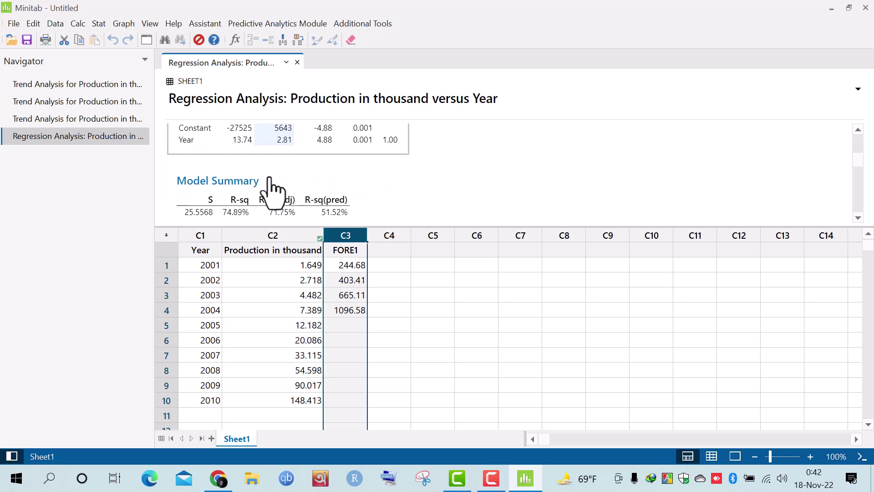
{"action": "scroll", "coordinate": [341, 189], "scroll_direction": "down", "scroll_amount": 3}
{"action": "scroll", "coordinate": [342, 191], "scroll_direction": "down", "scroll_amount": 3}
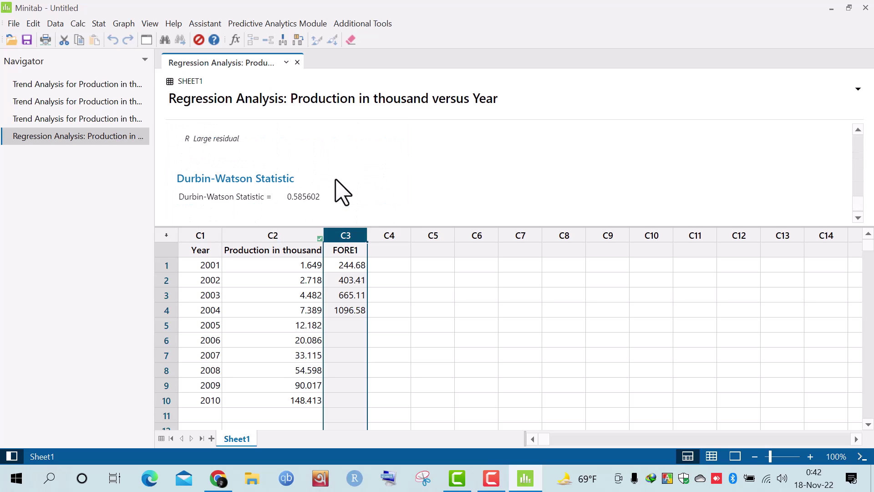